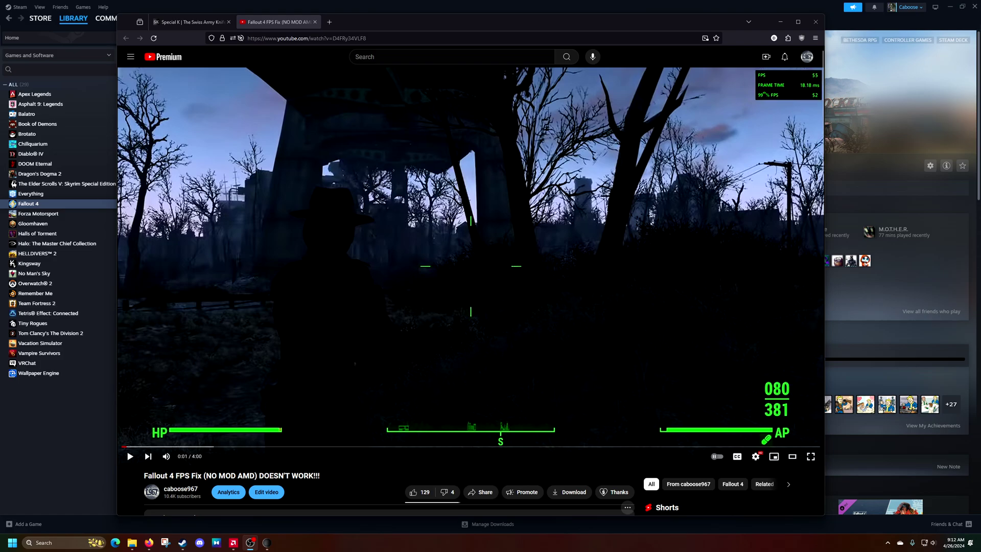
# Open Fallout4Prefs.ini from the Fallout4 folder in Notepad to review its [Display] settings, then minimise it.
pyautogui.click(134, 544)
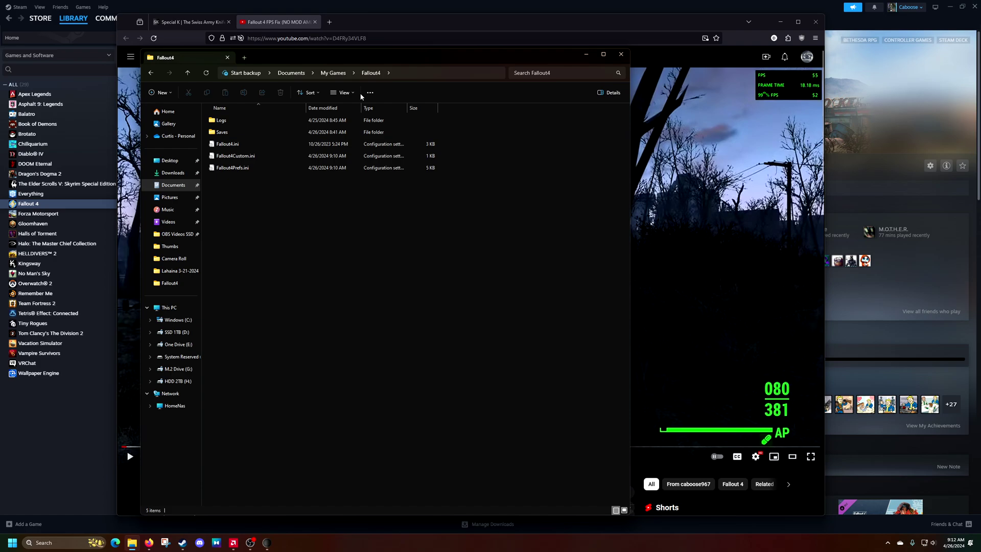
pyautogui.click(231, 170)
pyautogui.doubleClick(232, 170)
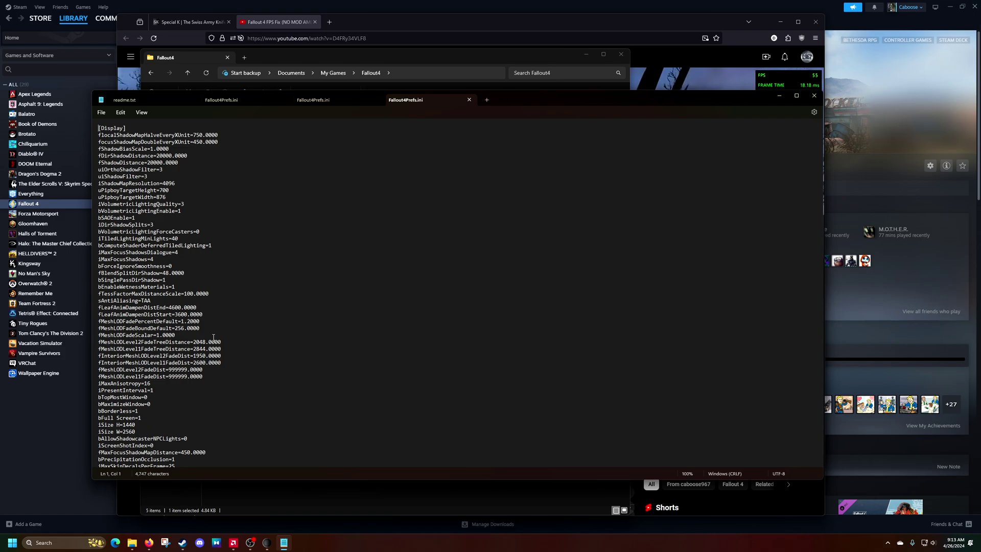
pyautogui.click(780, 95)
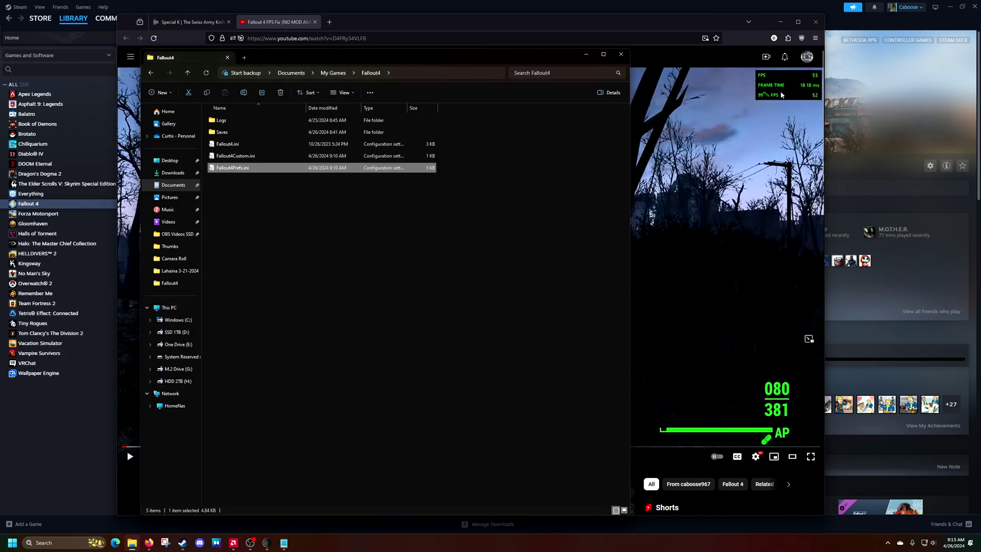
# Minimise the Fallout4 folder and launch Fallout 4 from Steam and its launcher.
pyautogui.click(589, 55)
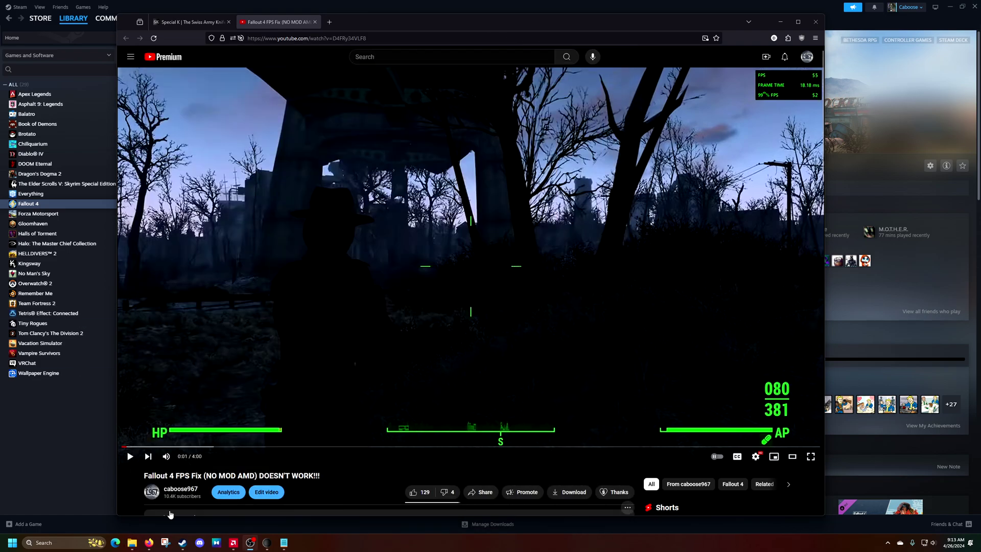
pyautogui.click(182, 542)
pyautogui.click(167, 166)
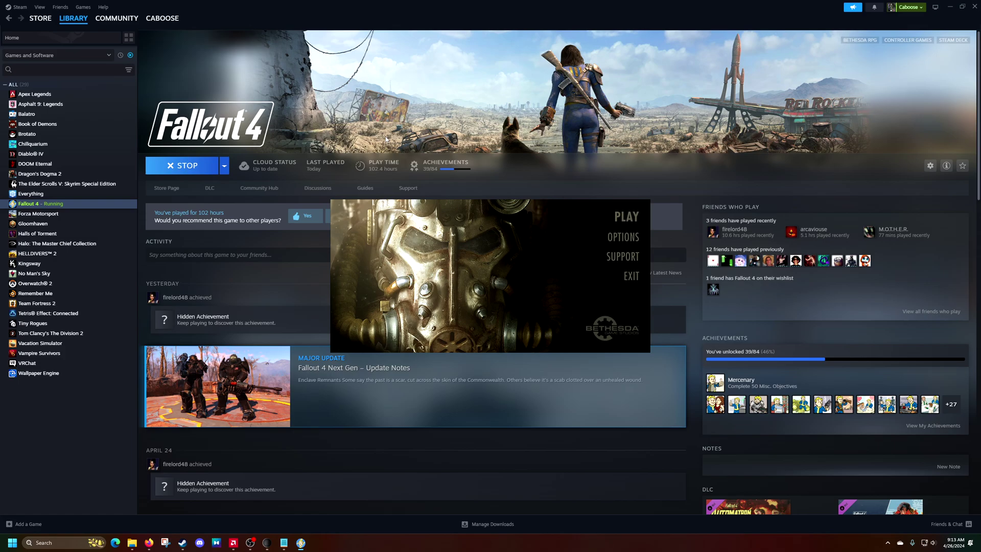
pyautogui.click(618, 219)
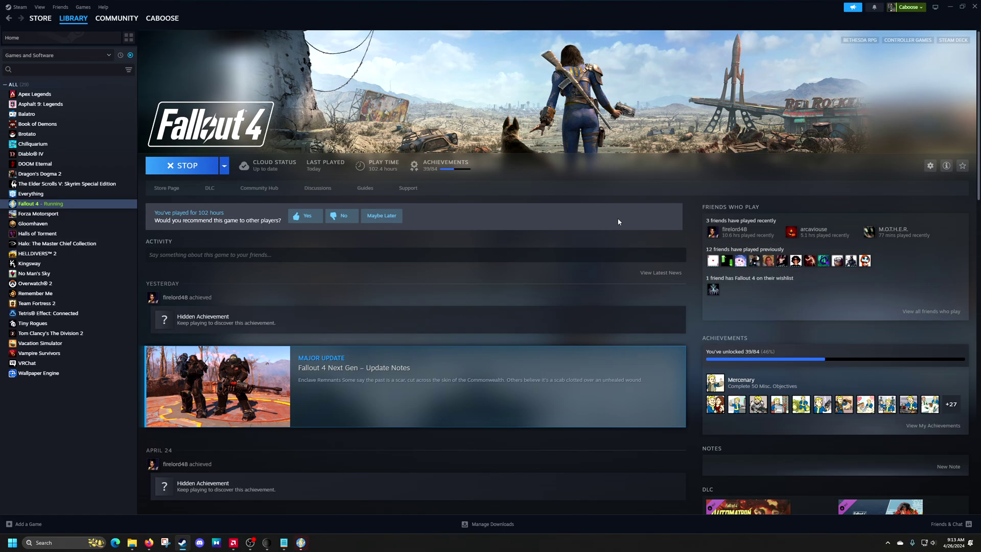
# Get past the title screen to the main menu, running around 55 FPS, and quit to desktop.
pyautogui.hotkey('alt', 'Tab')
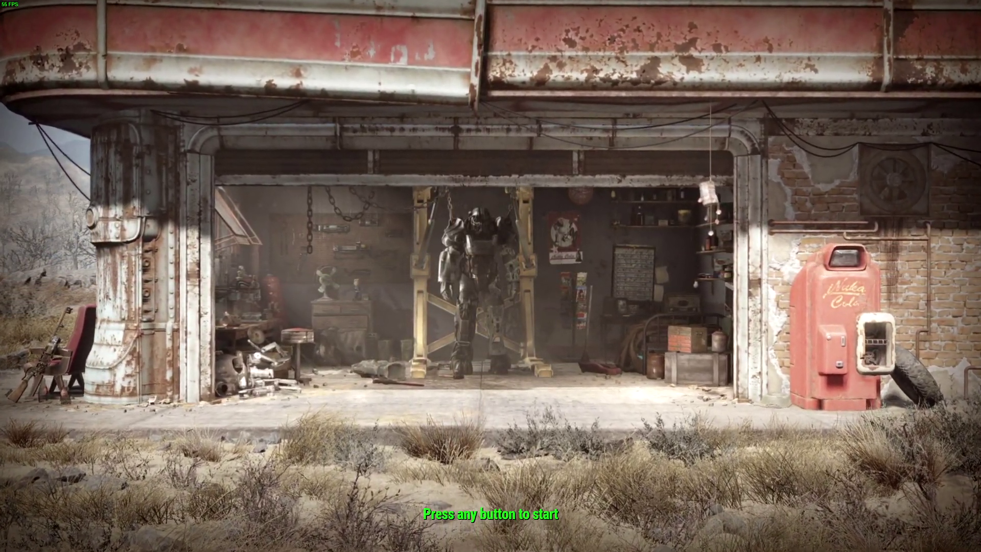
pyautogui.press('Return')
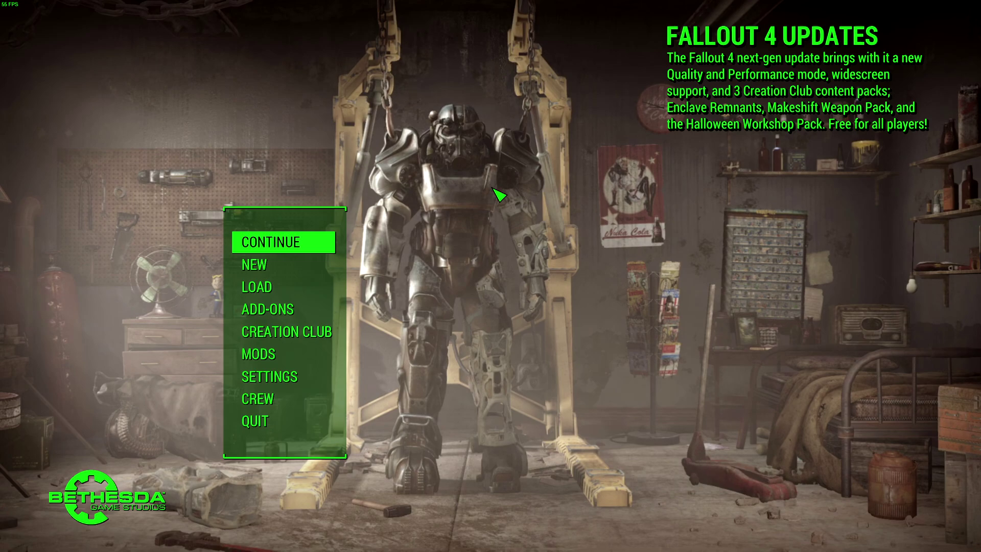
pyautogui.click(250, 423)
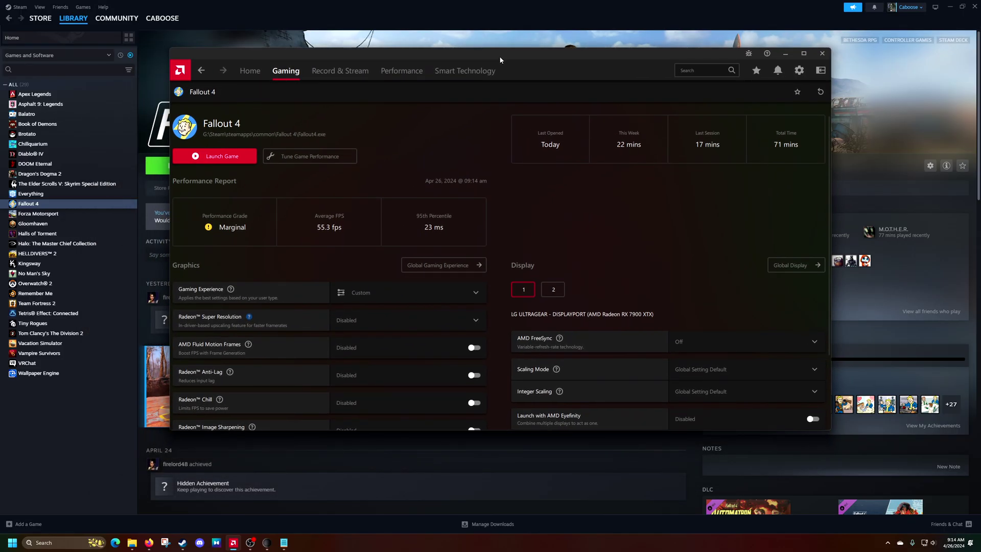
# Set Fallout 4's Wait for Vertical Refresh to Always off in its AMD gaming profile.
pyautogui.scroll(-3, 666, 261)
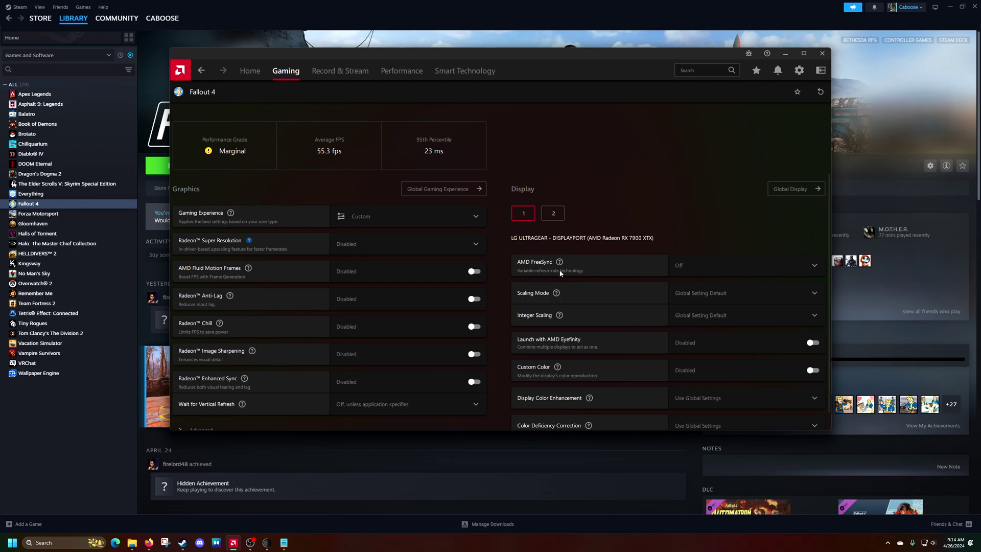
pyautogui.scroll(3, 449, 192)
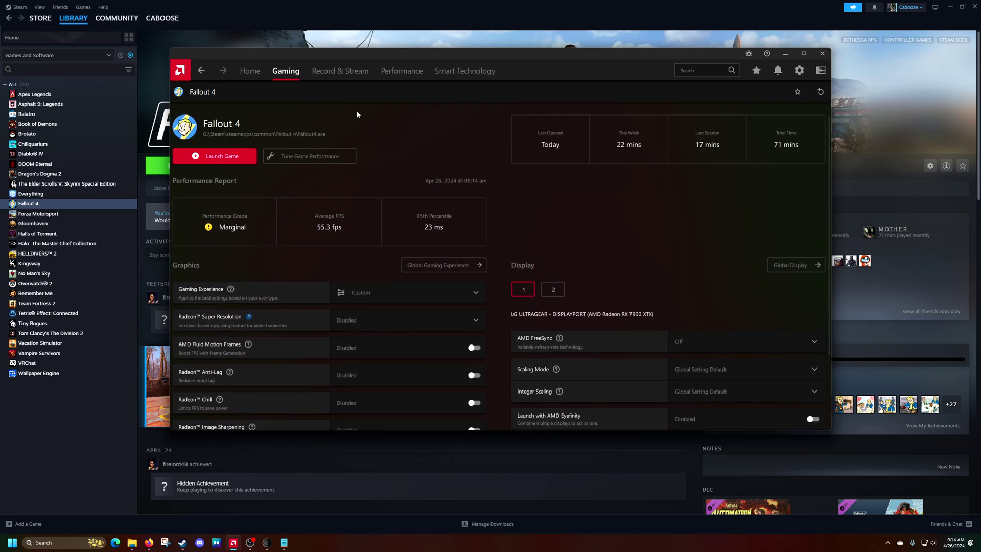
pyautogui.scroll(-4, 398, 230)
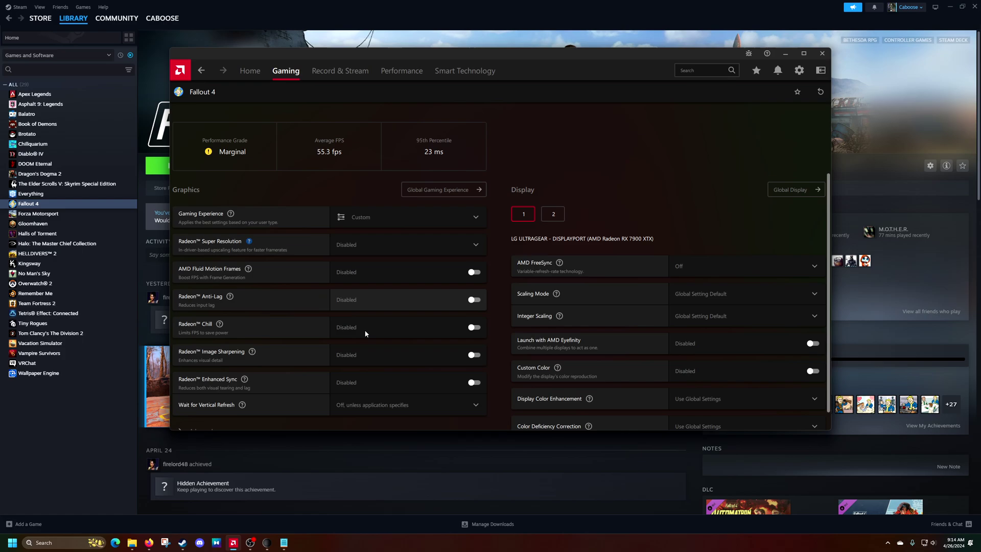
pyautogui.click(387, 383)
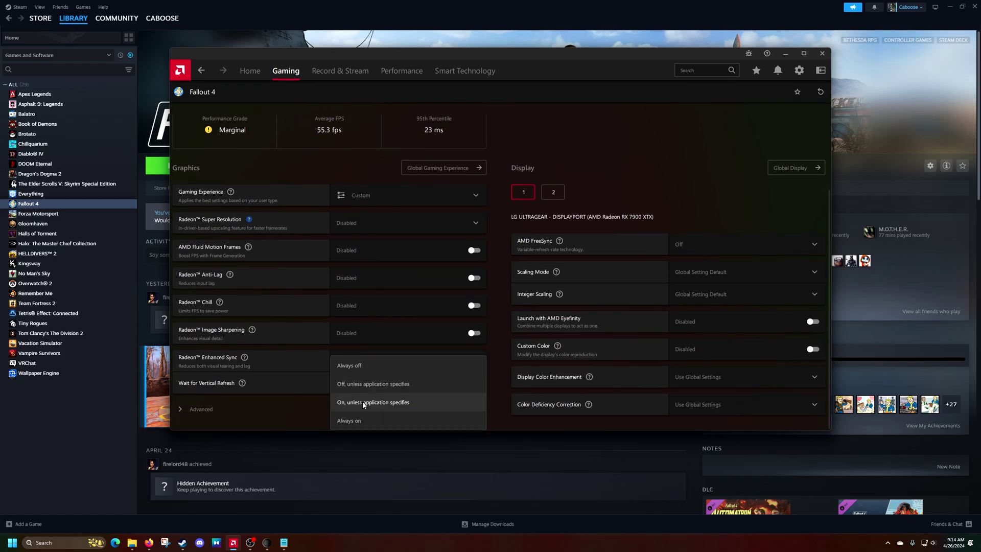
pyautogui.click(365, 367)
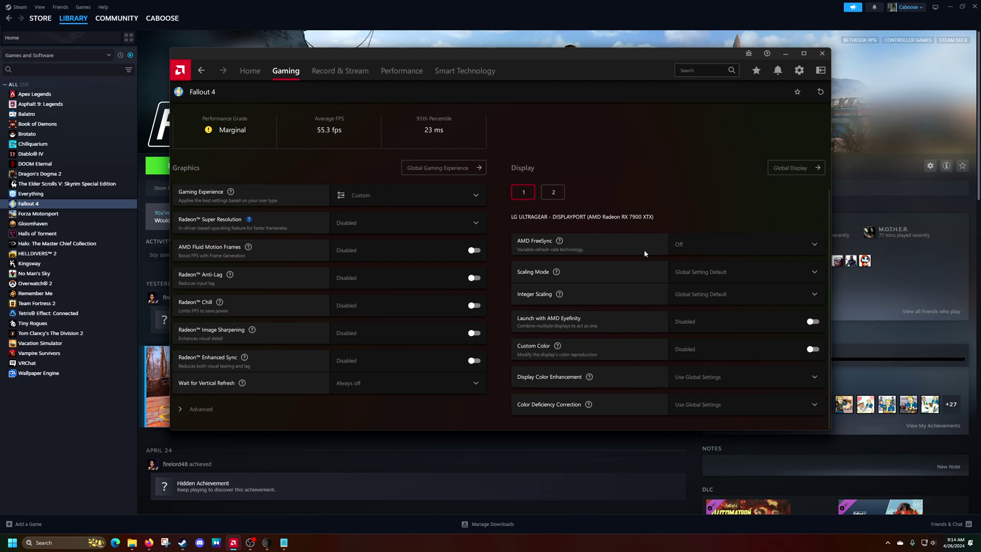
# Enable Radeon Chill for Fallout 4 with a Max FPS of 90.
pyautogui.scroll(2, 619, 250)
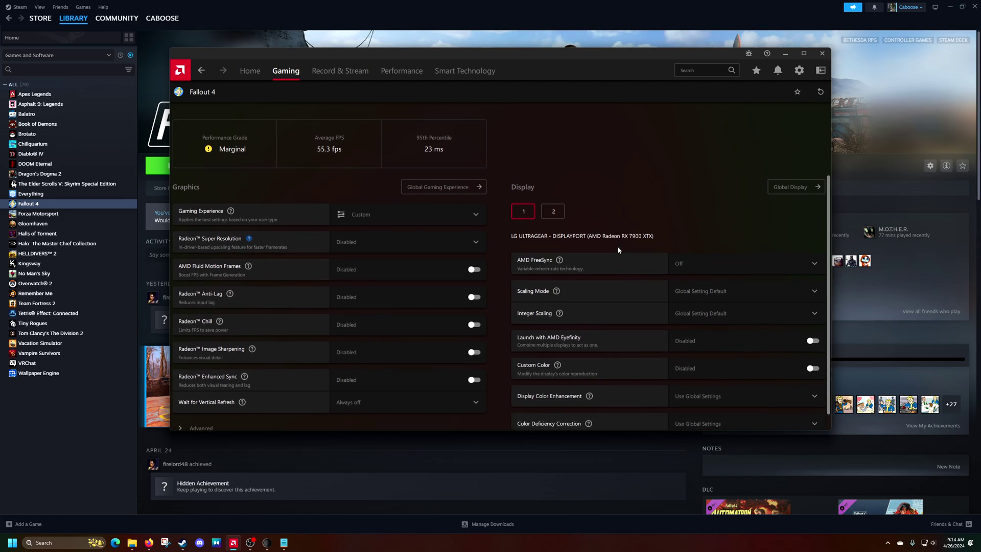
pyautogui.click(431, 322)
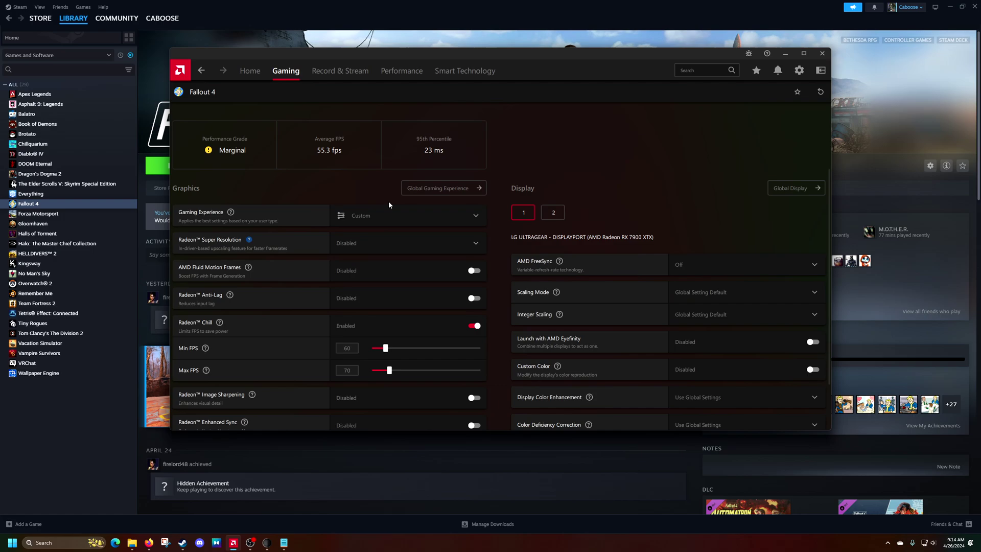
pyautogui.click(337, 370)
pyautogui.write('9')
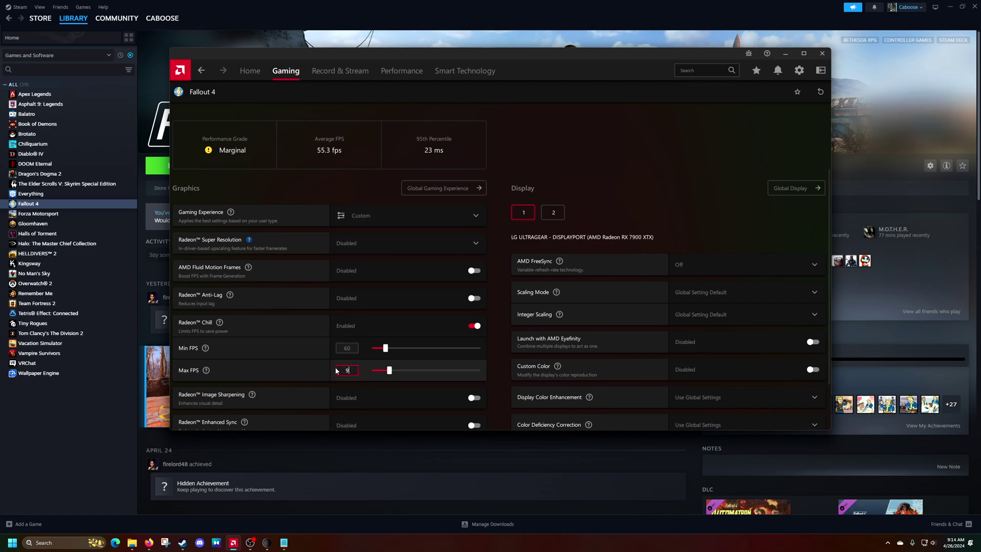
pyautogui.write('0')
pyautogui.press('Return')
# Relaunch Fallout 4 from Steam to its main menu, now running at roughly 1,200–1,300 FPS.
pyautogui.click(554, 32)
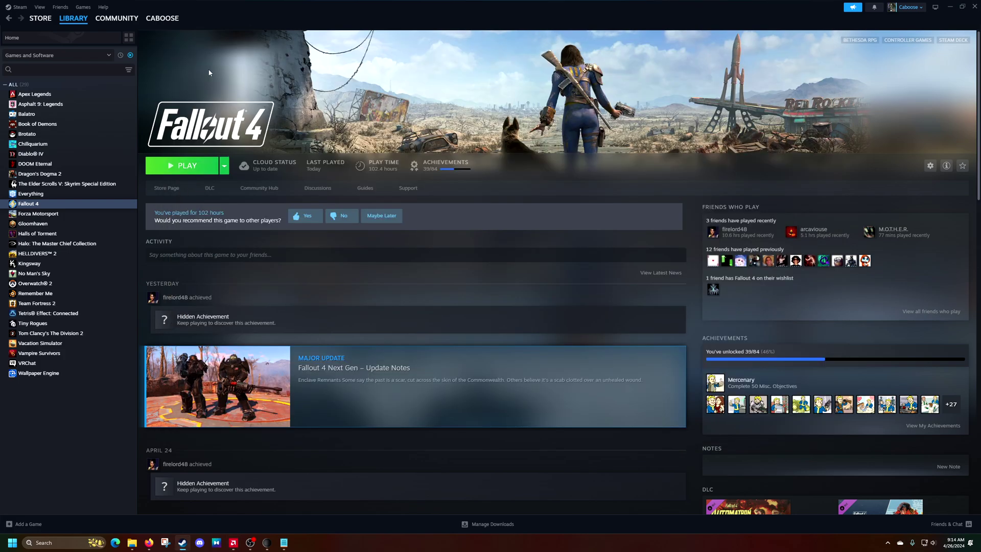
pyautogui.click(180, 166)
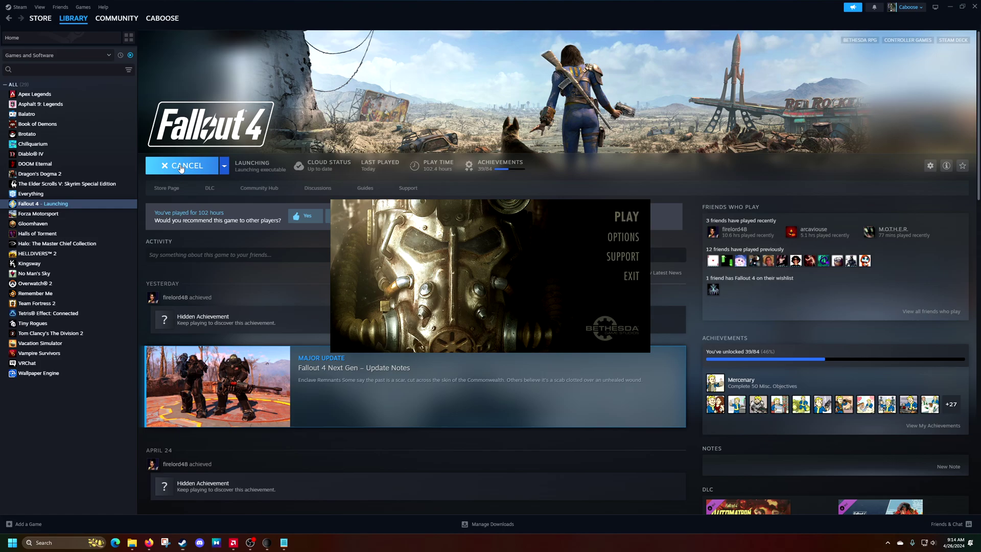
pyautogui.click(602, 216)
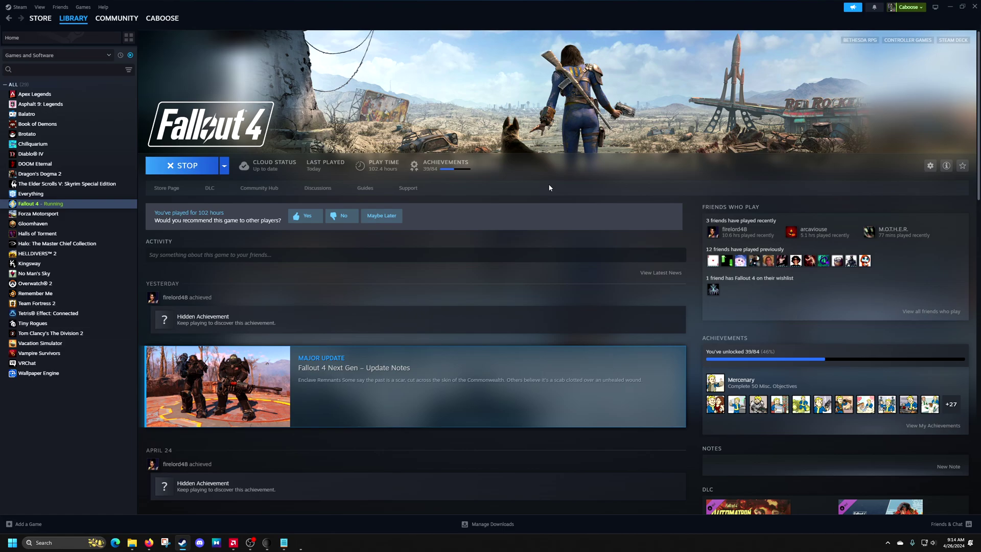
pyautogui.hotkey('alt', 'Tab')
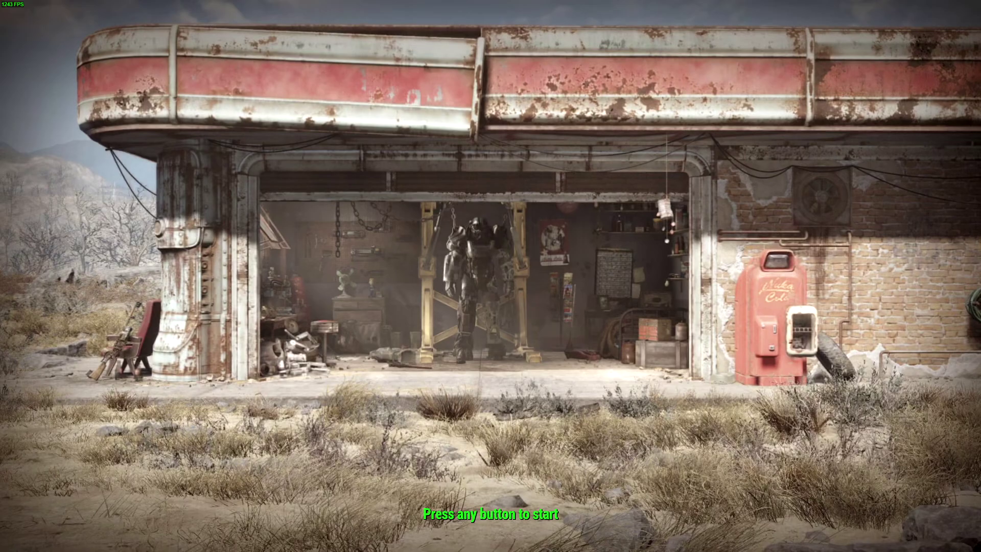
pyautogui.press('Return')
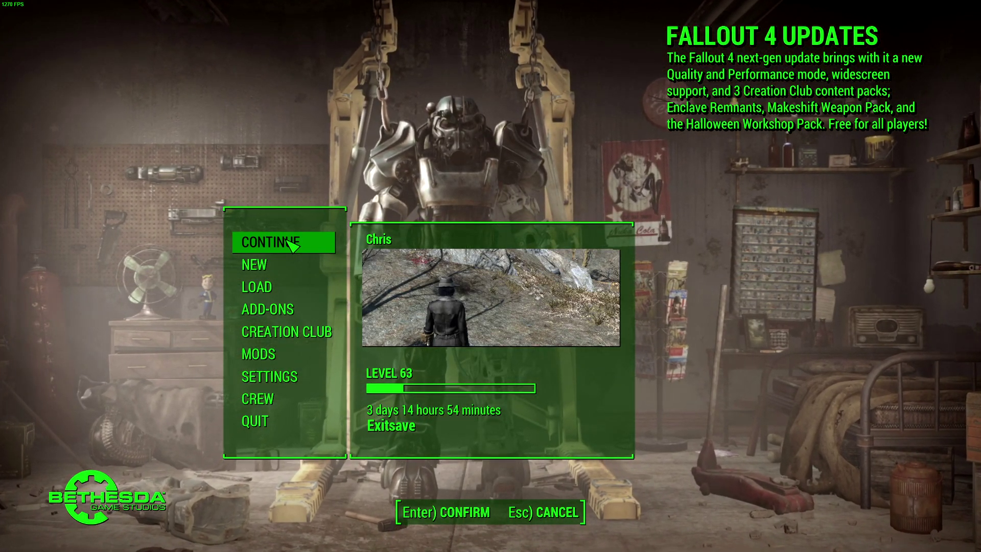
# Continue the latest save, walk the character along the riverbank, then pause the game.
pyautogui.click(320, 239)
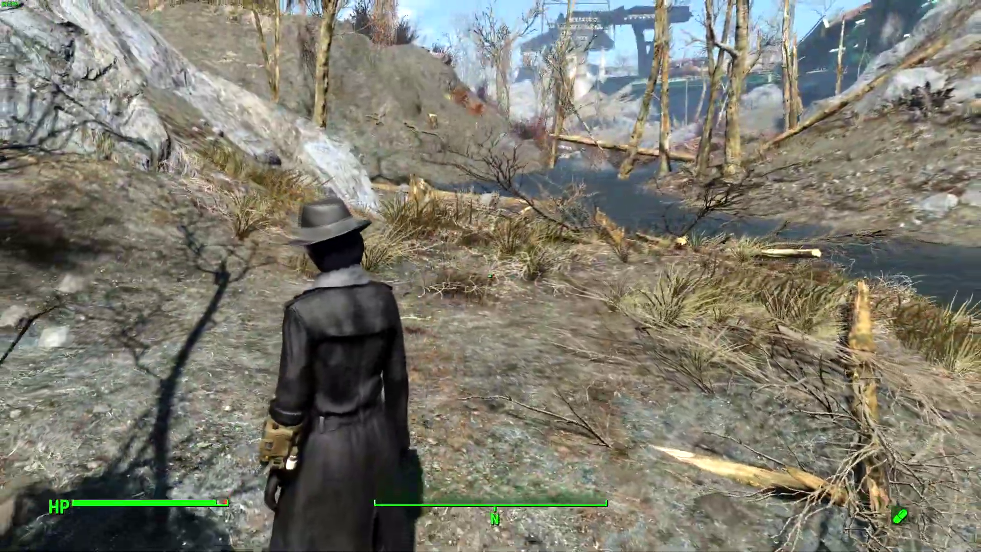
pyautogui.press('w')
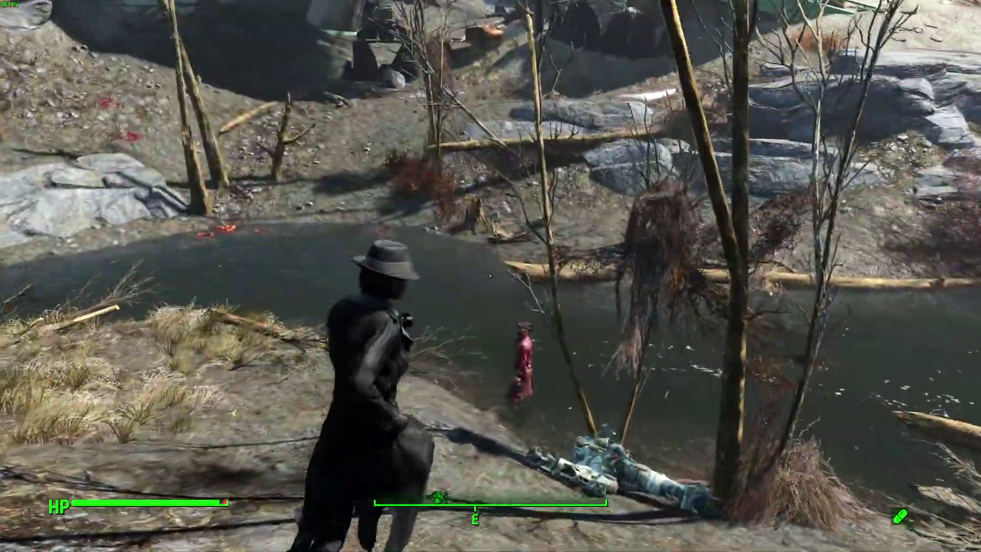
pyautogui.press('a')
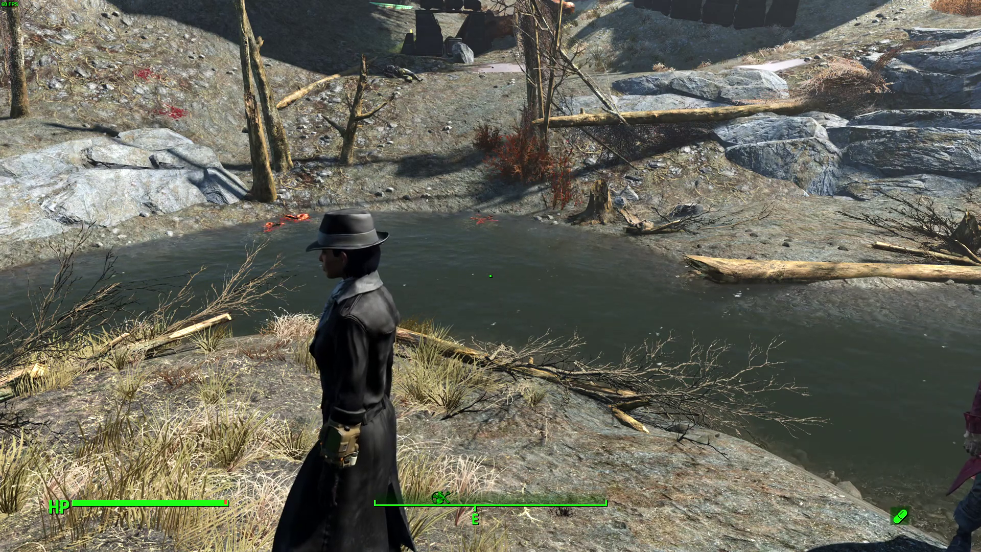
pyautogui.press('Escape')
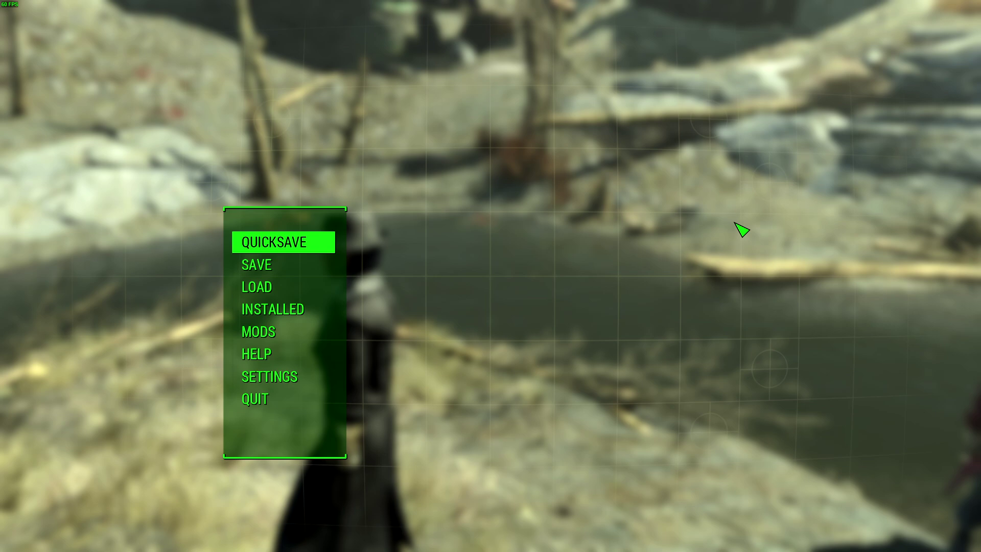
# Quit the game and set Fallout 4's vertical refresh wait to 'Off, unless application specifies'.
pyautogui.click(276, 398)
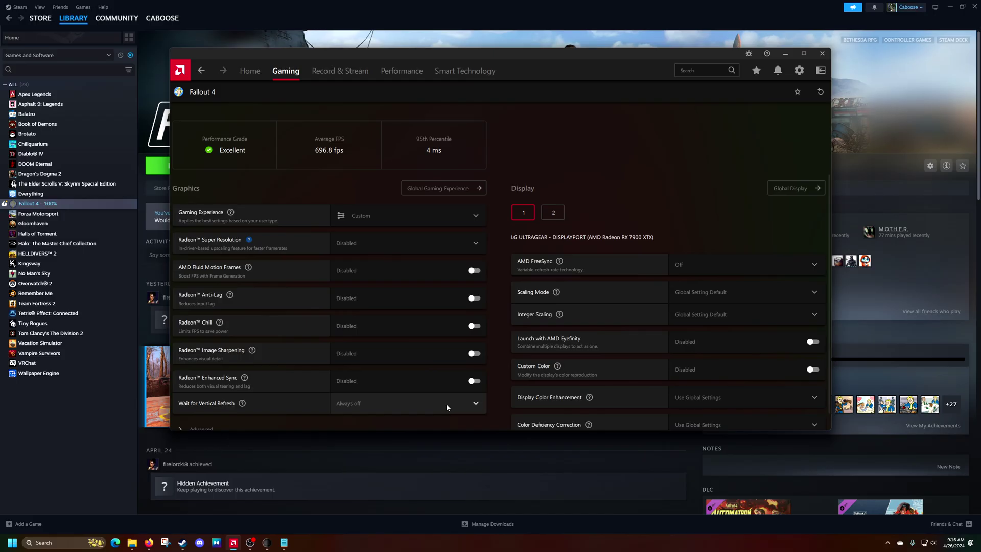
pyautogui.click(449, 404)
pyautogui.click(377, 385)
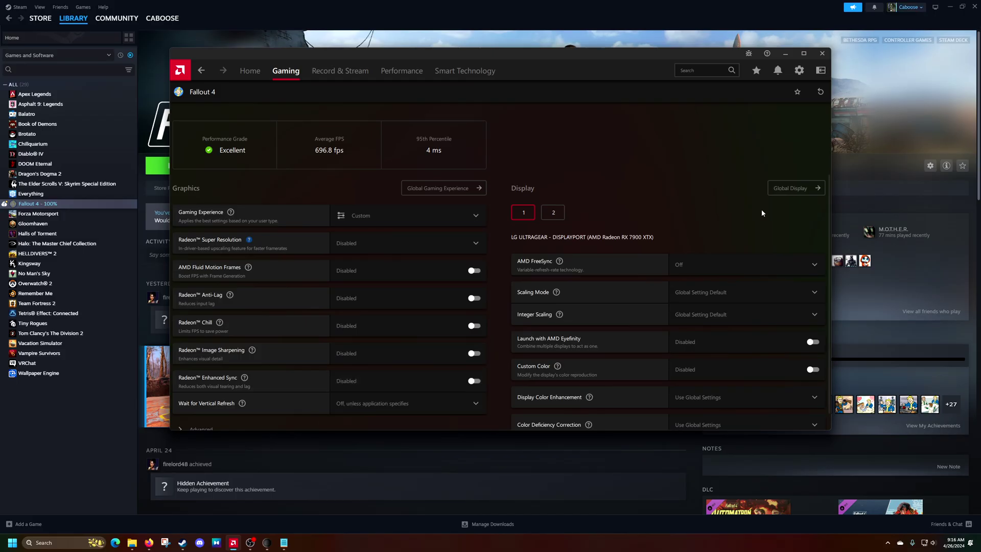
# Minimise AMD Software, check the Special K website, and return to Steam's Fallout 4 page.
pyautogui.click(786, 52)
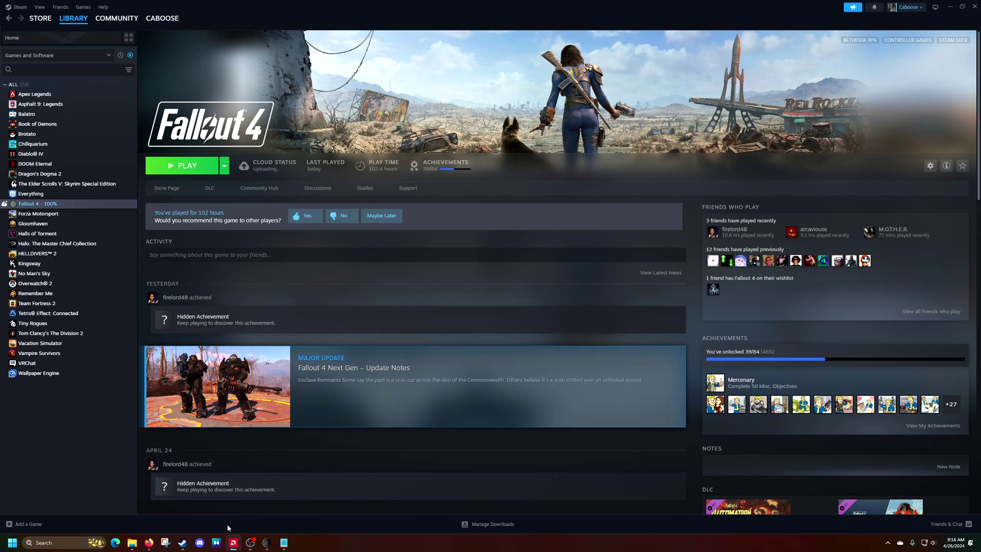
pyautogui.click(147, 542)
pyautogui.click(219, 23)
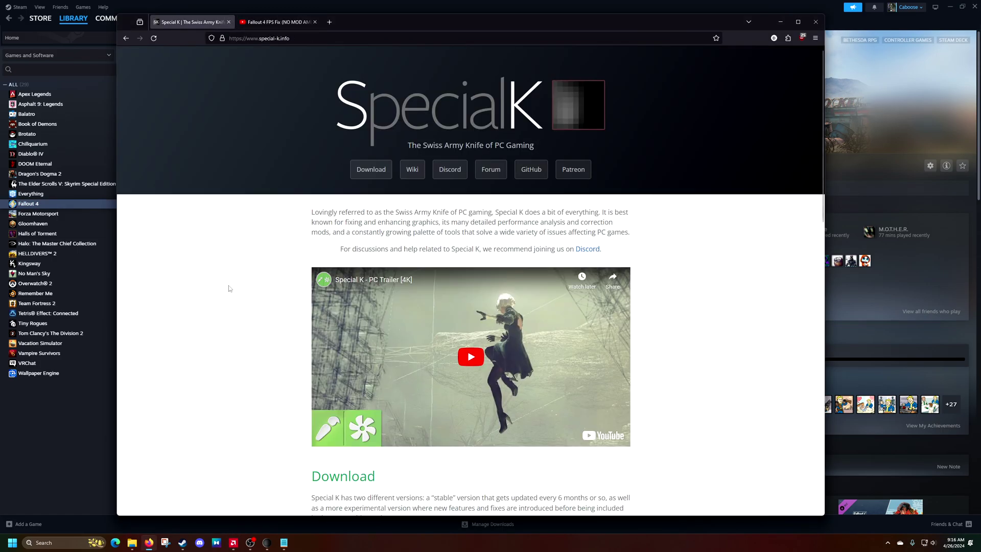
pyautogui.click(450, 11)
# Relaunch Fallout 4 and continue the most recent save at the riverbank, around 55 FPS.
pyautogui.click(178, 167)
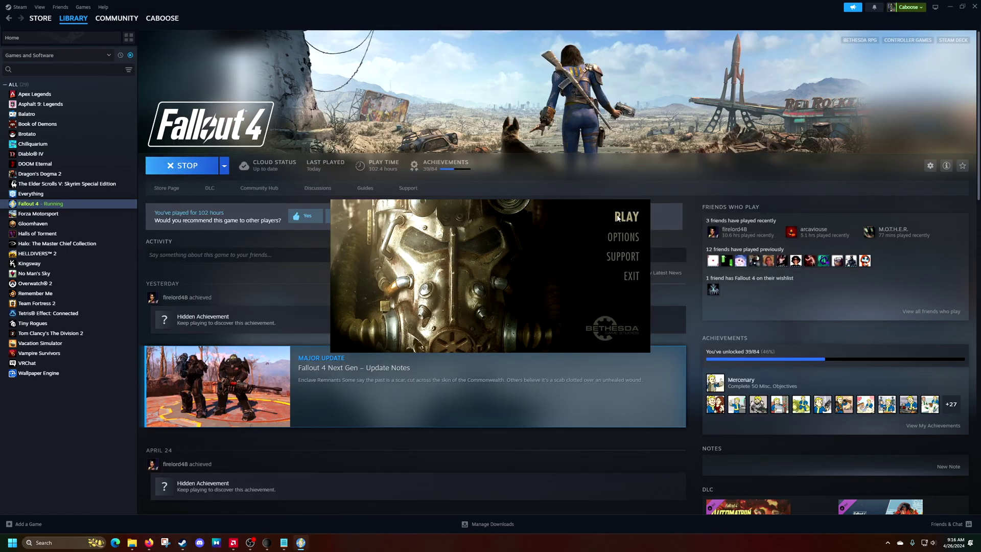
pyautogui.click(617, 214)
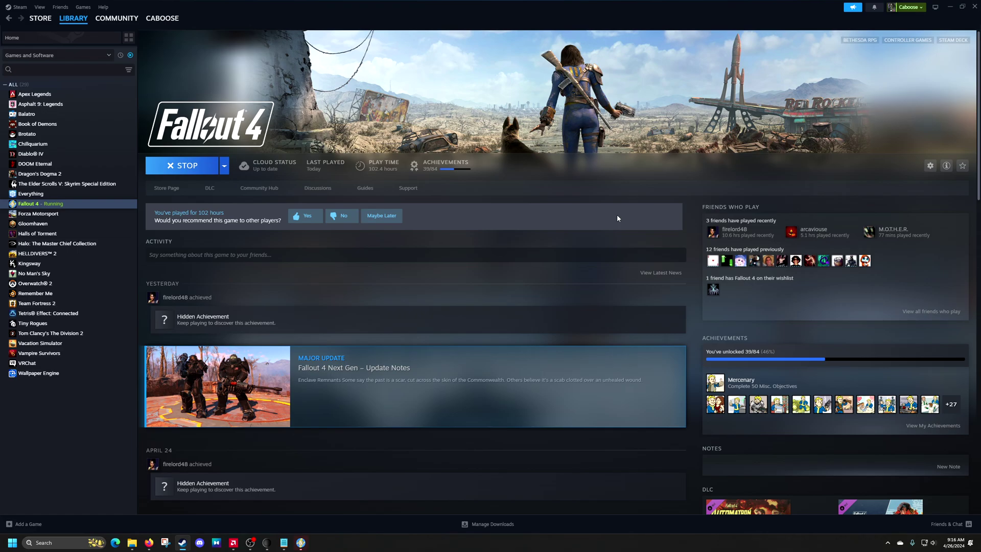
pyautogui.hotkey('alt', 'Tab')
pyautogui.hotkey('alt', 'Tab')
pyautogui.hotkey('alt', 'Tab')
pyautogui.hotkey('alt', 'Tab')
pyautogui.hotkey('alt', 'Tab')
pyautogui.hotkey('alt', 'Tab')
pyautogui.hotkey('alt', 'Tab')
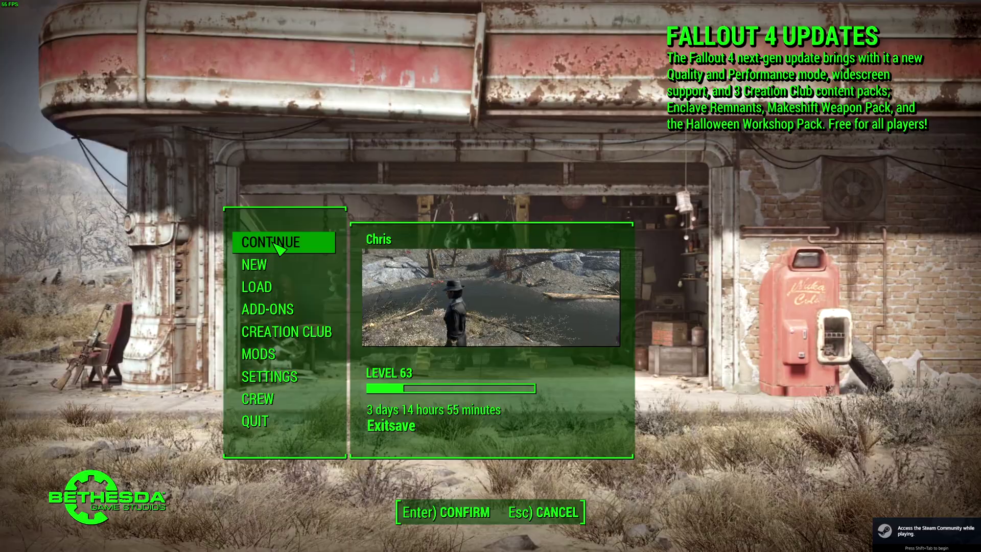
pyautogui.click(280, 245)
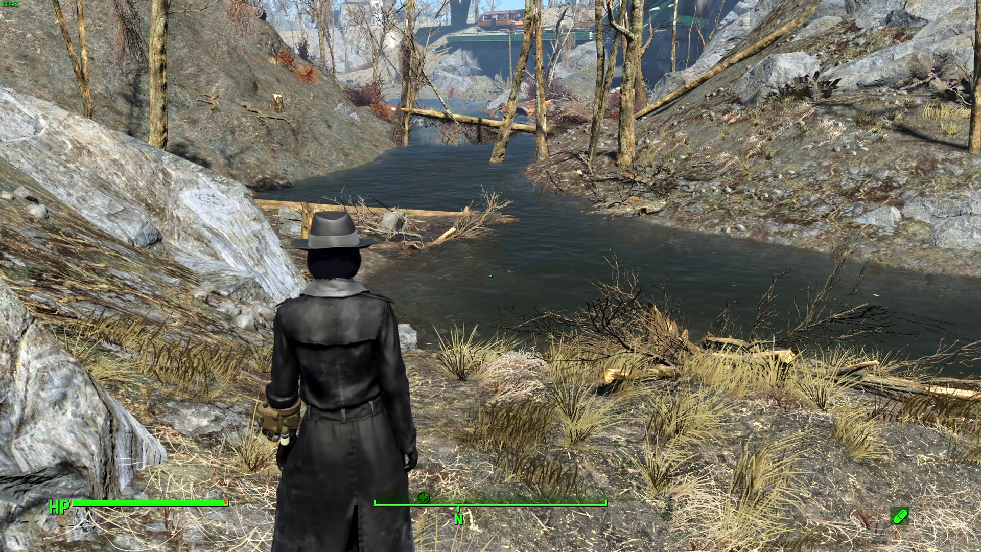
# Pause the game, then save and quit to desktop.
pyautogui.press('Escape')
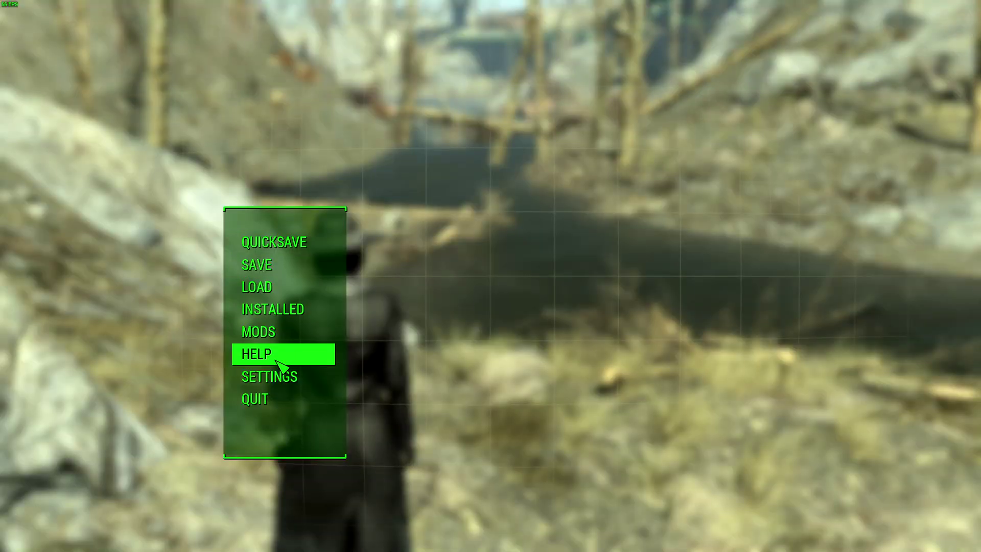
pyautogui.click(266, 399)
pyautogui.click(469, 511)
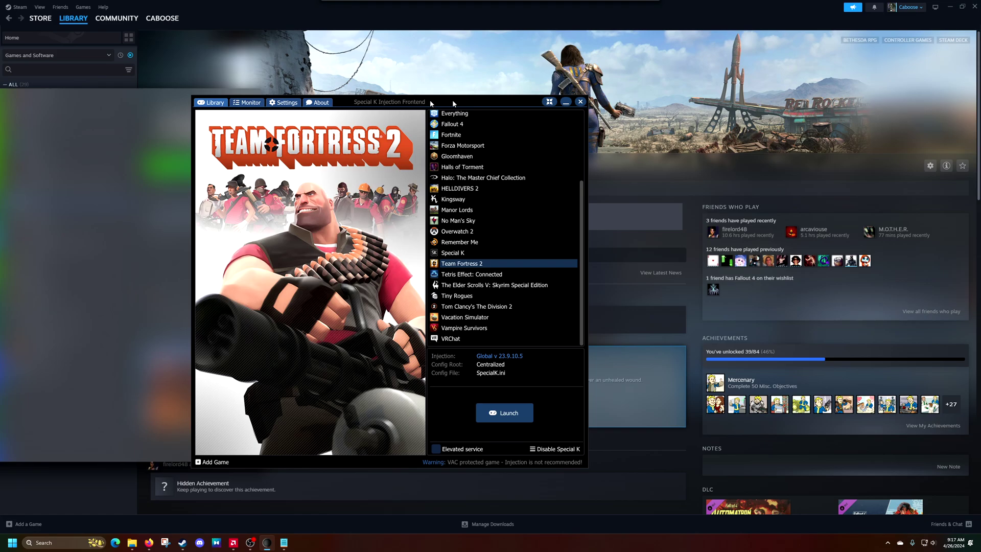
# Select Fallout 4 in the Special K Injection Frontend, launch it, and start it from the game launcher.
pyautogui.moveTo(452, 100); pyautogui.dragTo(581, 105)
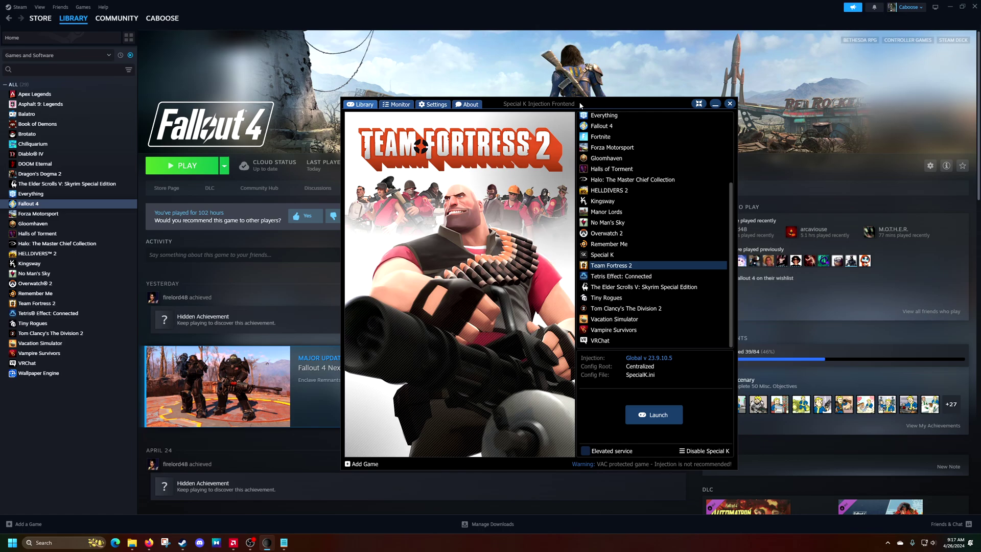
pyautogui.click(602, 125)
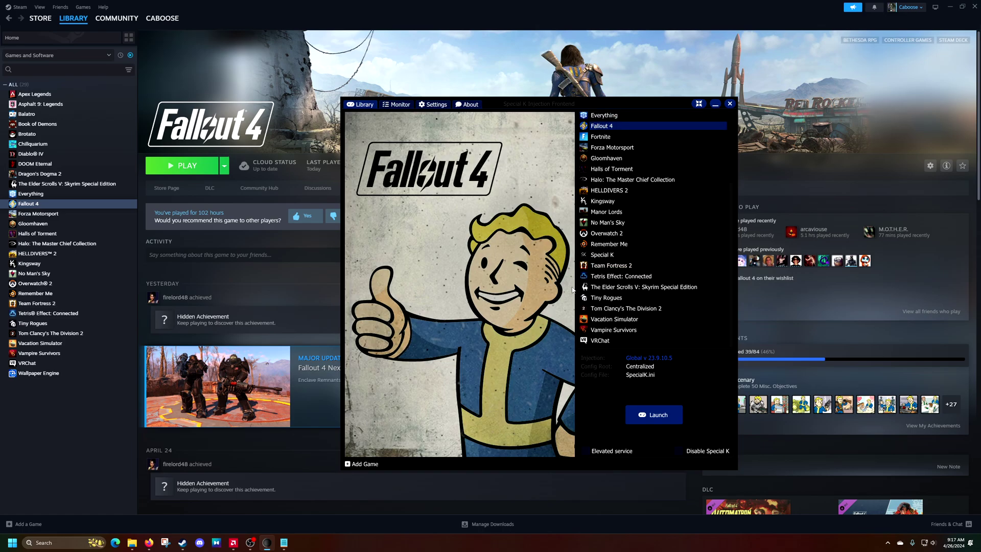
pyautogui.click(650, 421)
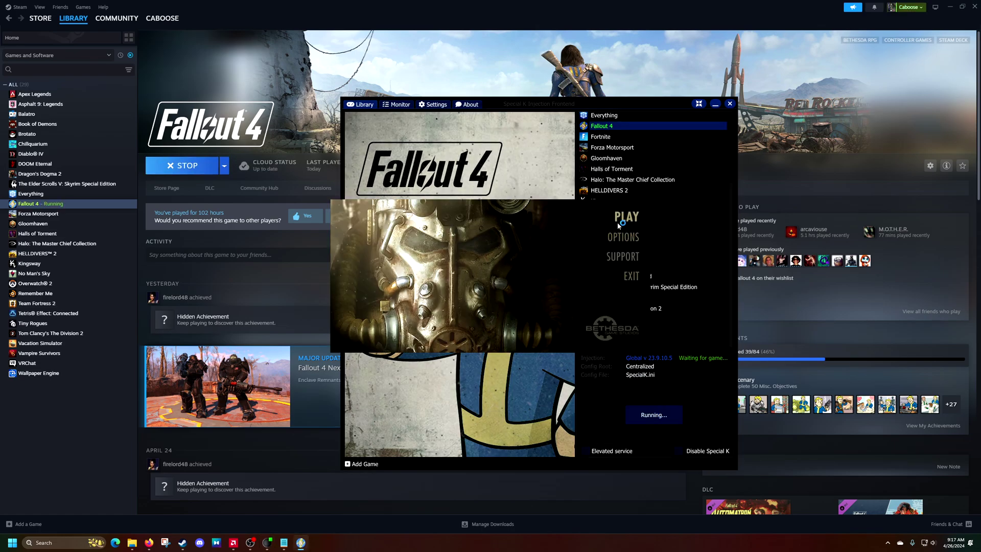
pyautogui.click(617, 222)
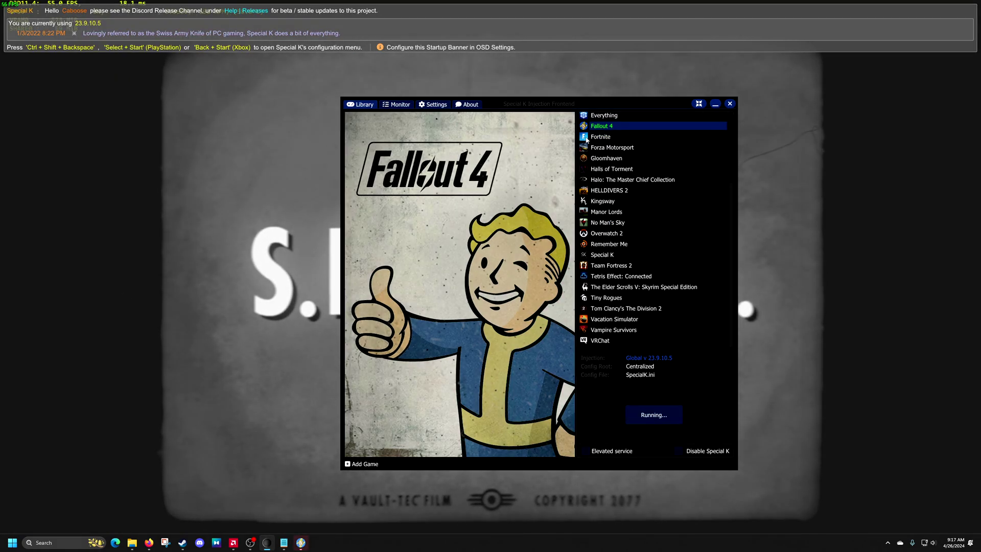
# Enable a 60 FPS framerate limit in the Special K control panel (Ctrl+Shift+Backspace), then close it.
pyautogui.hotkey('alt', 'Tab')
pyautogui.hotkey('alt', 'Tab')
pyautogui.hotkey('alt', 'Tab')
pyautogui.hotkey('alt', 'Tab')
pyautogui.hotkey('alt', 'Tab')
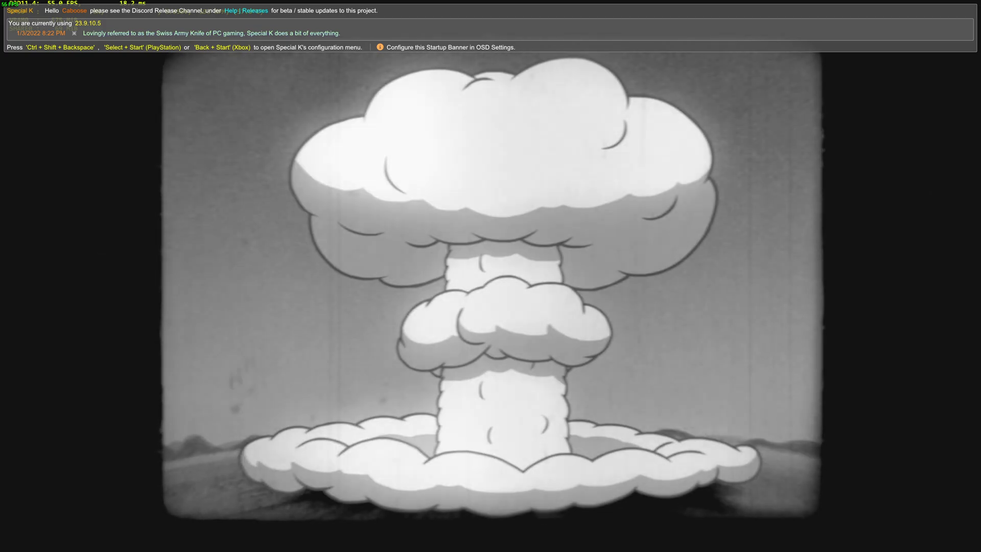
pyautogui.hotkey('ctrl', 'shift', 'BackSpace')
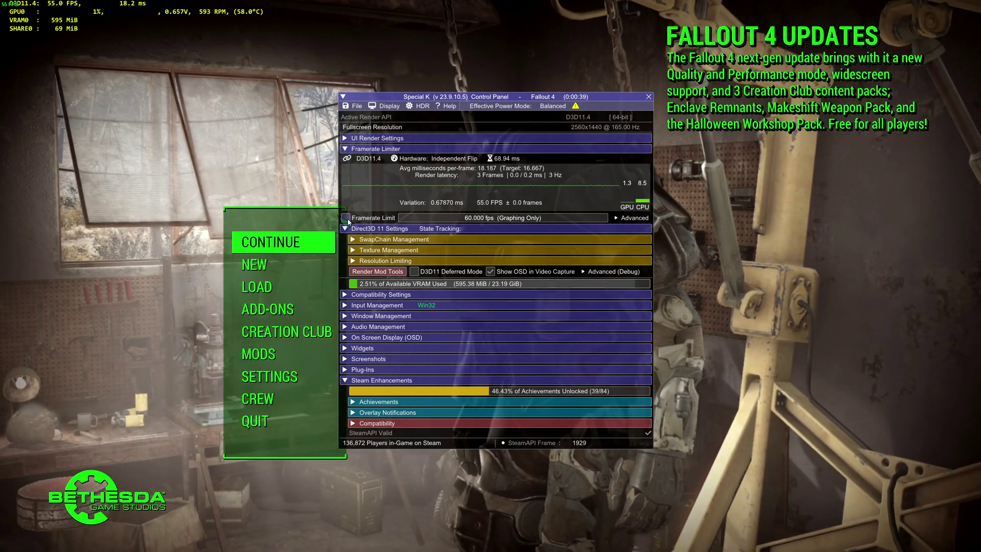
pyautogui.click(347, 218)
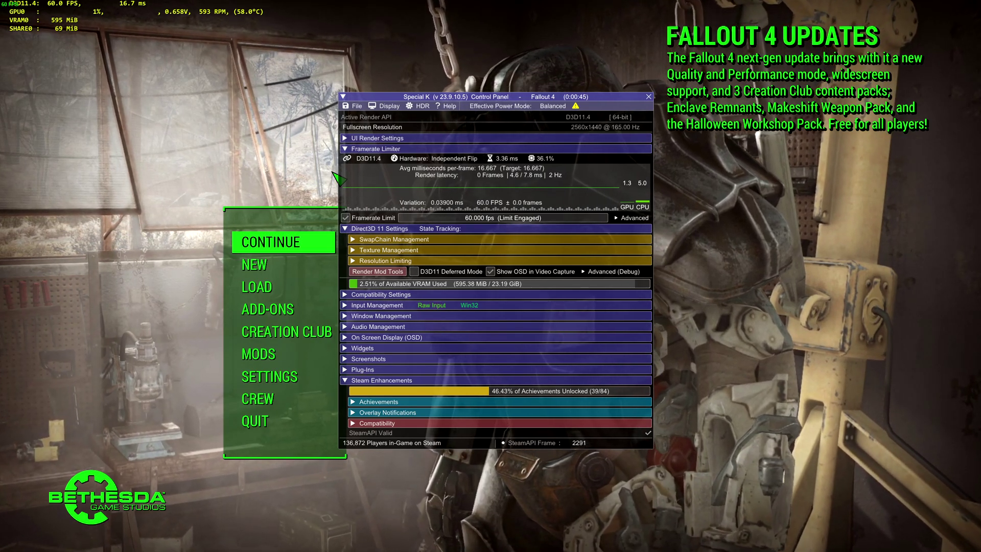
pyautogui.hotkey('ctrl', 'shift', 'BackSpace')
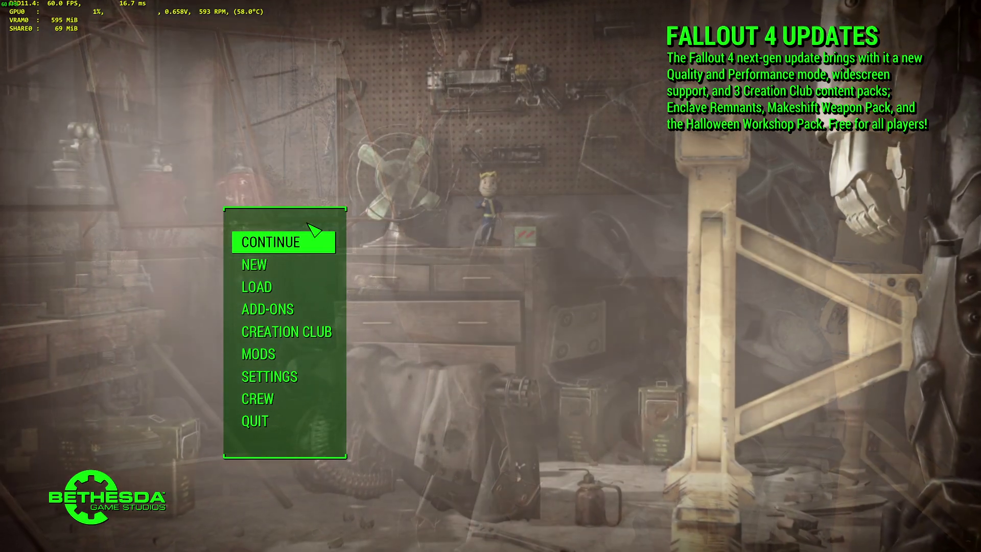
# Load the most recent save and walk up the rocky slope at a steady 60 FPS.
pyautogui.click(309, 239)
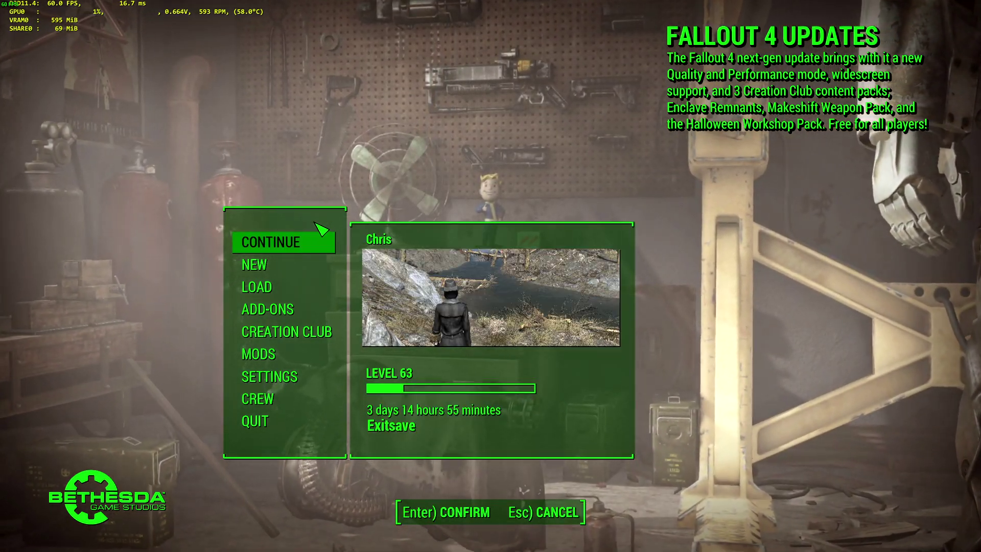
pyautogui.click(309, 239)
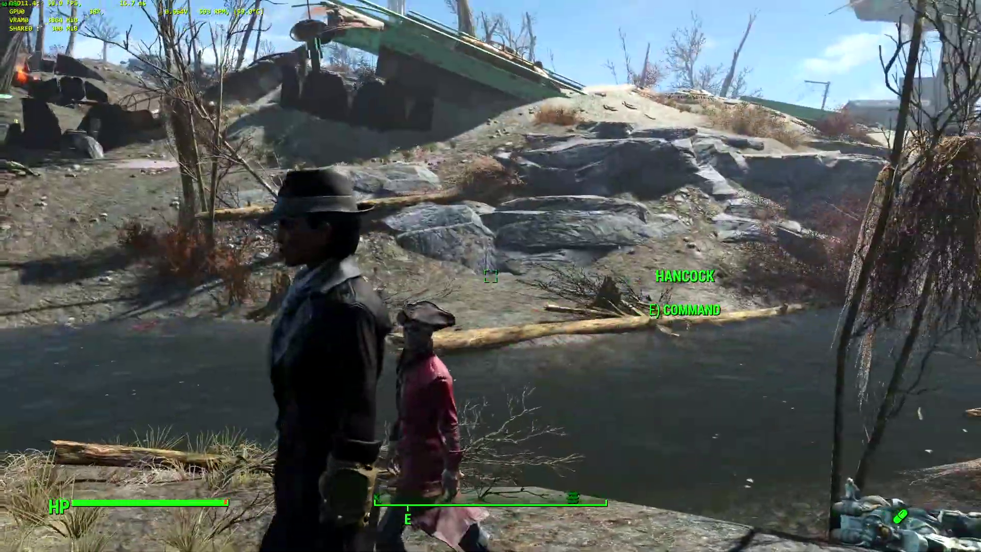
pyautogui.press('w')
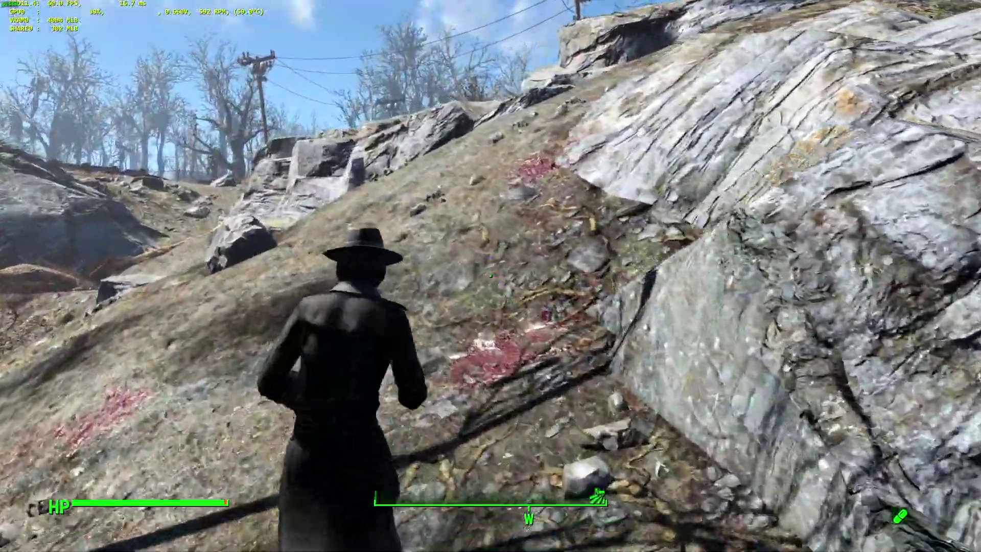